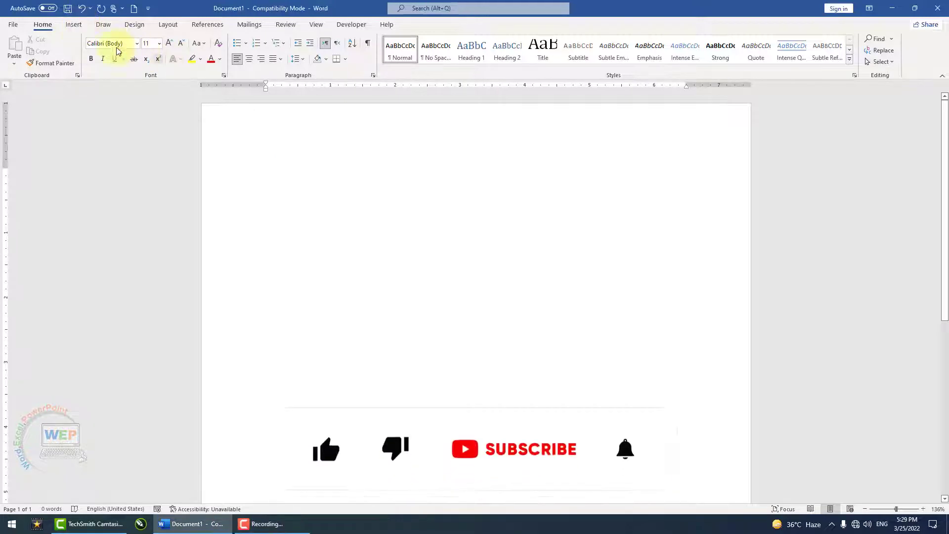
# - Switch to the Insert ribbon tab to show the content-insertion options
pyautogui.click(73, 24)
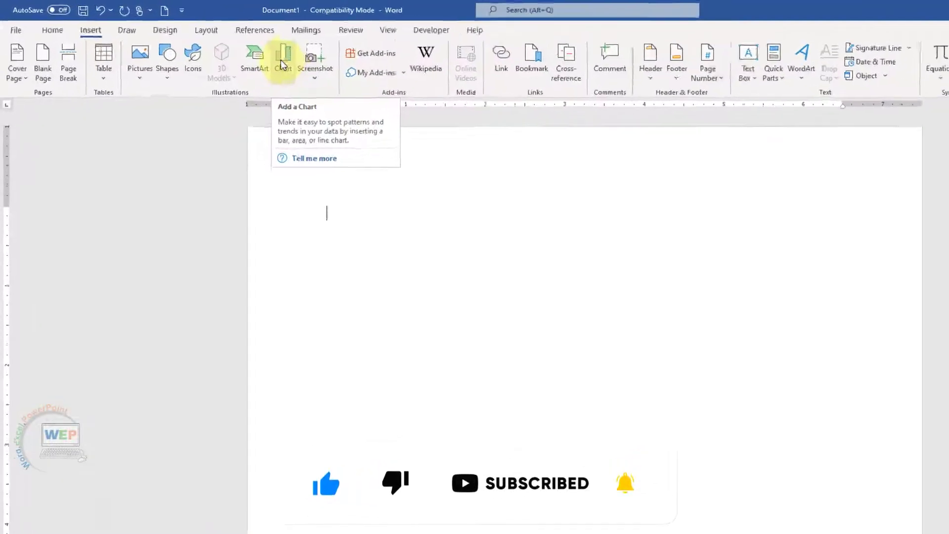
# - Insert a Column > Stacked Column chart, opening its sample data sheet
pyautogui.click(280, 64)
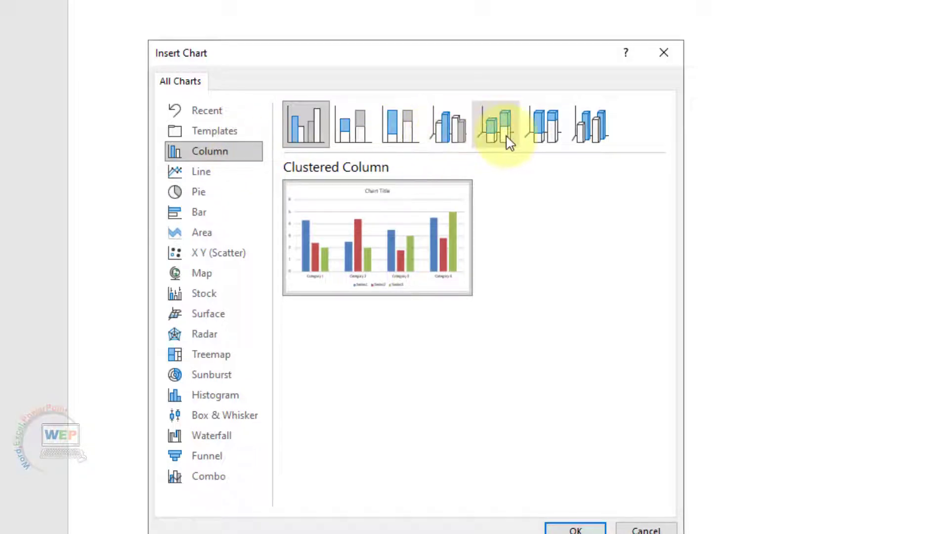
pyautogui.click(396, 140)
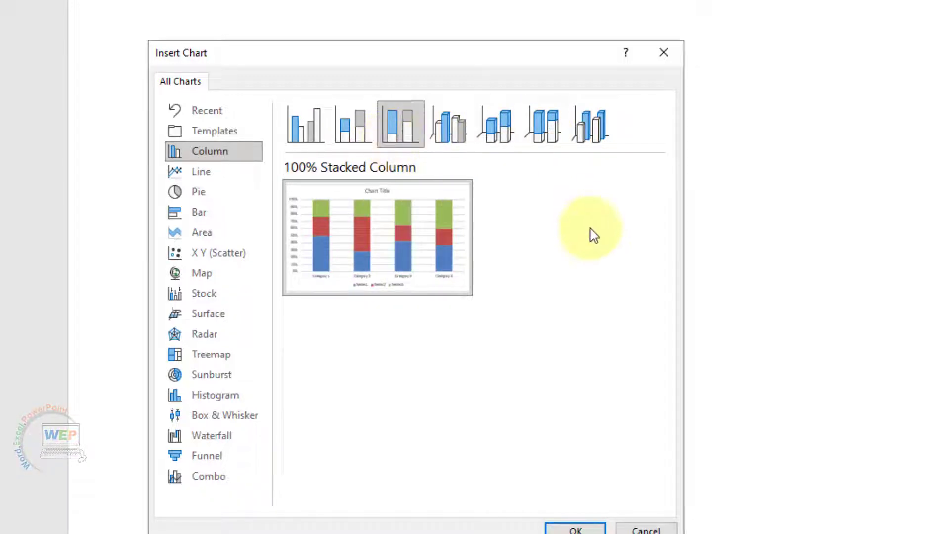
pyautogui.click(352, 131)
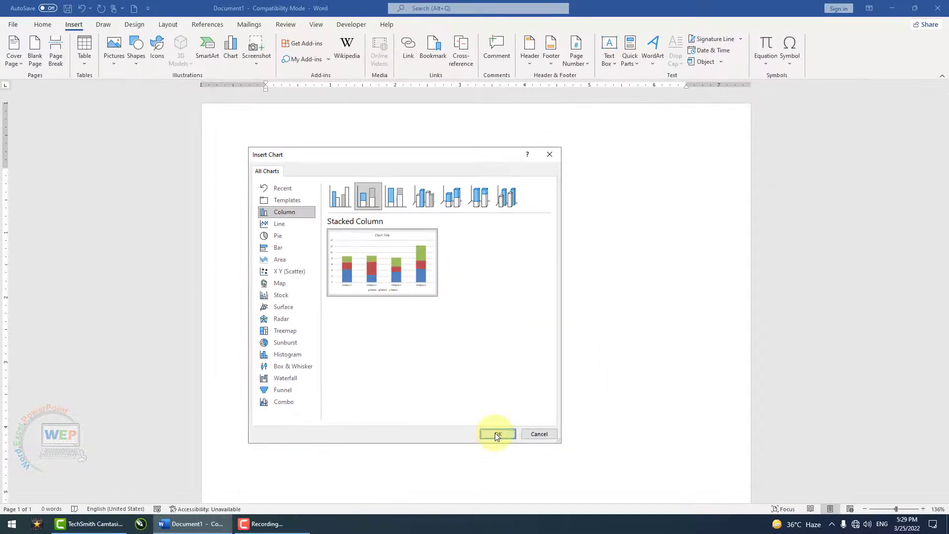
pyautogui.click(509, 450)
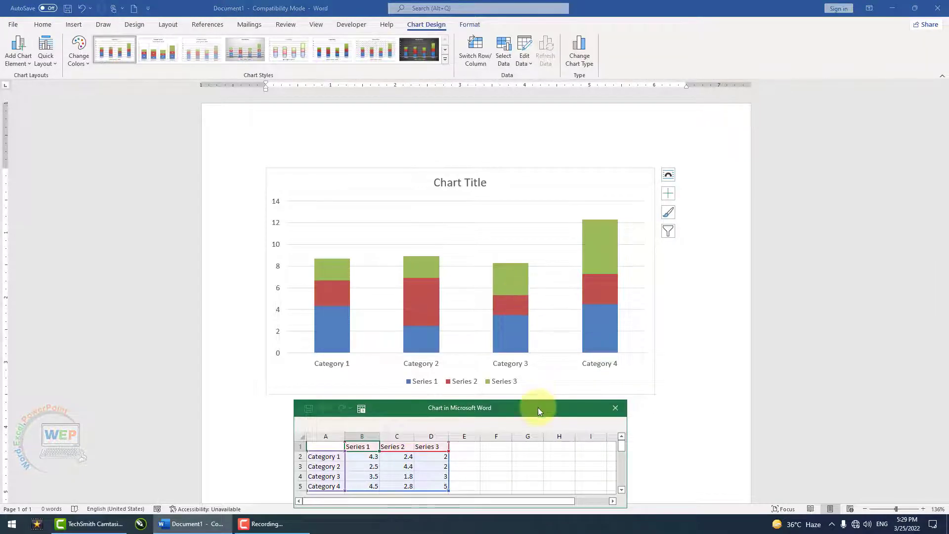
# - Reposition and enlarge the chart data window, then delete all sample data in A1:E7
pyautogui.moveTo(538, 408); pyautogui.dragTo(812, 145)
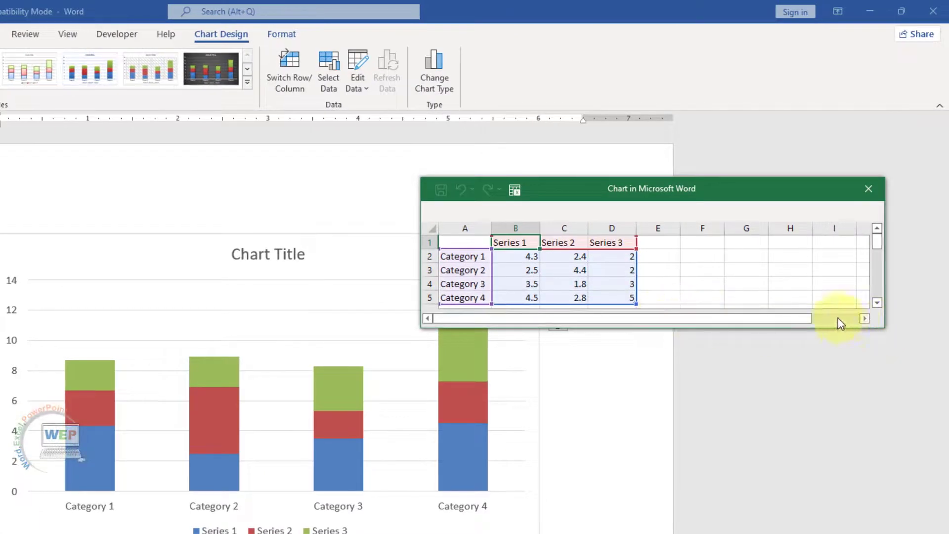
pyautogui.moveTo(884, 327); pyautogui.dragTo(934, 516)
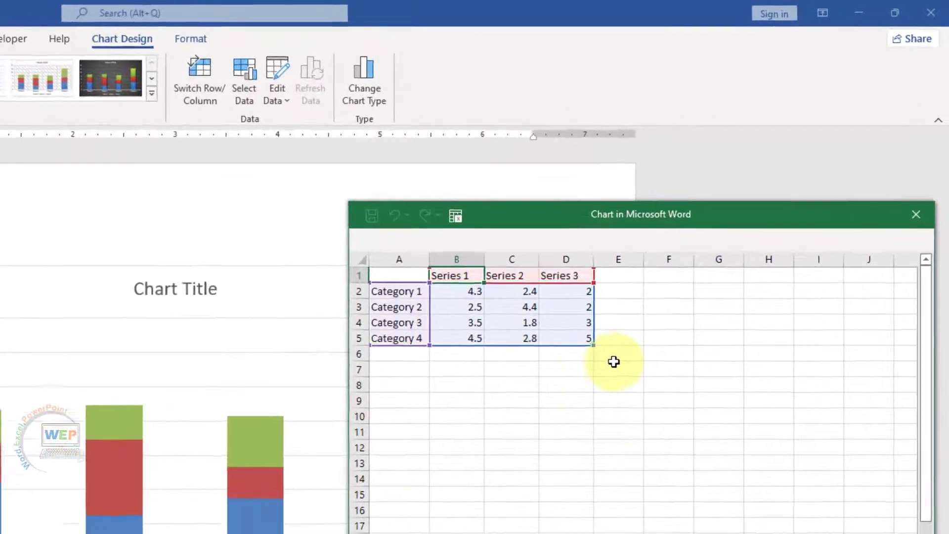
pyautogui.moveTo(653, 325)
pyautogui.mouseDown()
pyautogui.moveTo(349, 308)
pyautogui.moveTo(345, 290)
pyautogui.mouseUp()
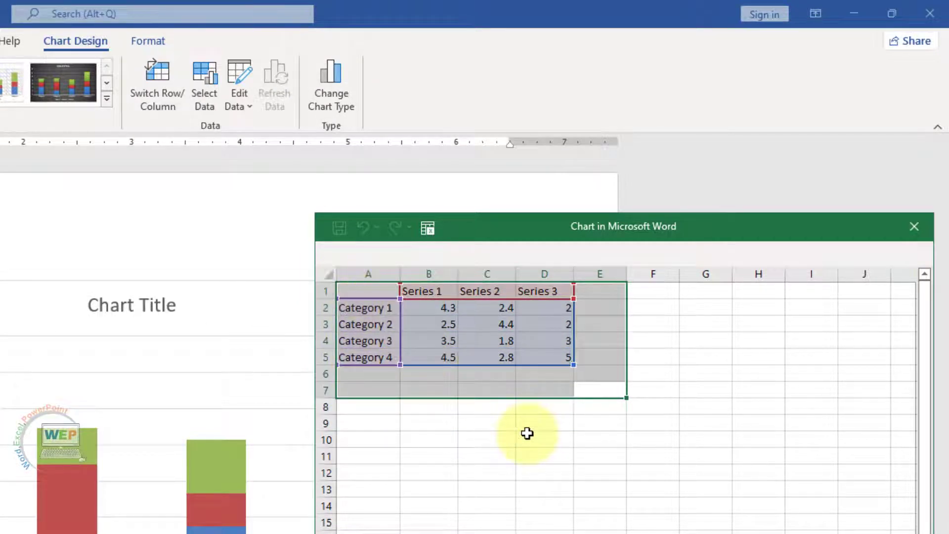
pyautogui.press('Delete')
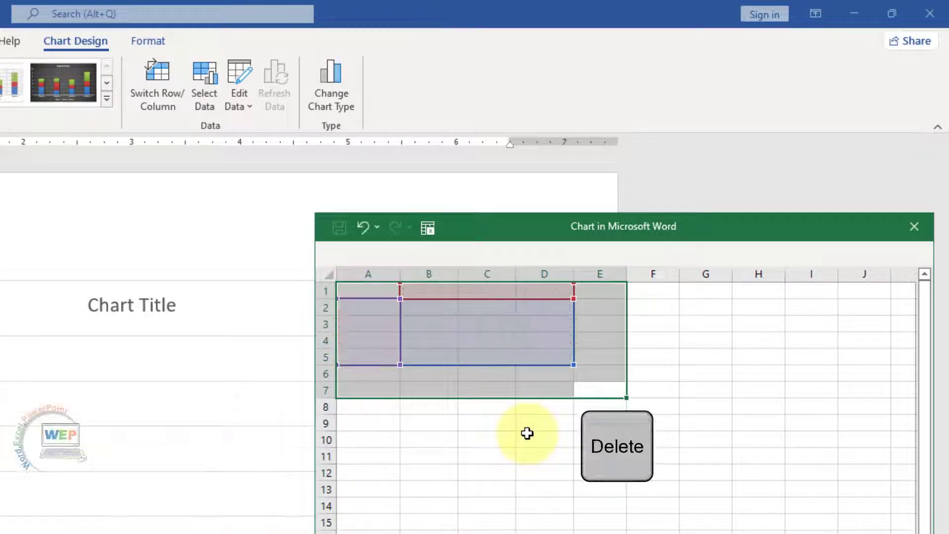
pyautogui.click(381, 415)
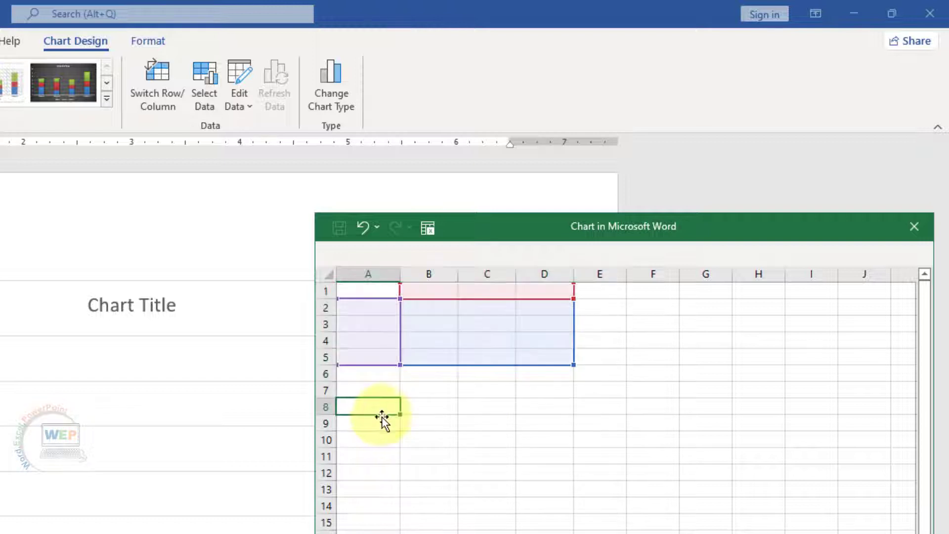
pyautogui.click(348, 290)
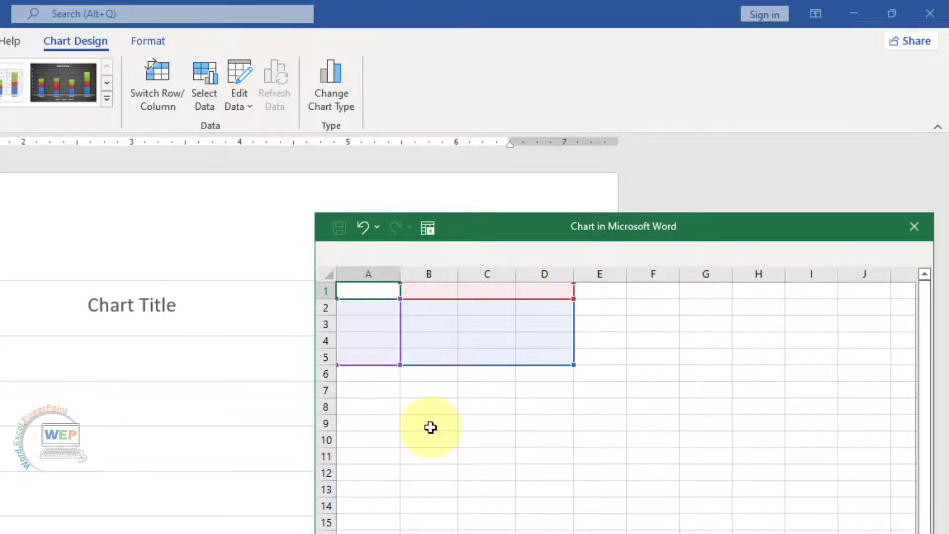
# - Enter headings Name and Marks, then names ali, humza, ahad and umer in column A
pyautogui.write('Name')
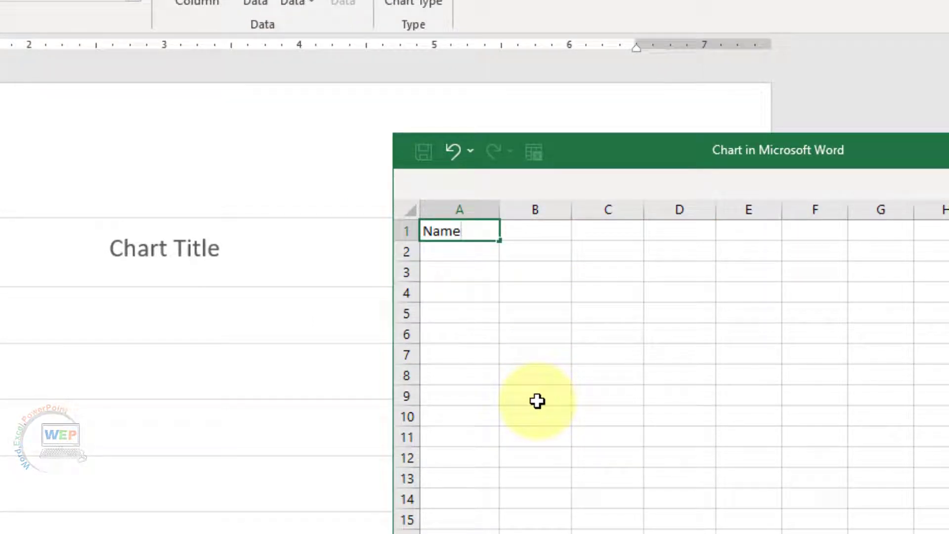
pyautogui.press('Tab')
pyautogui.write('M')
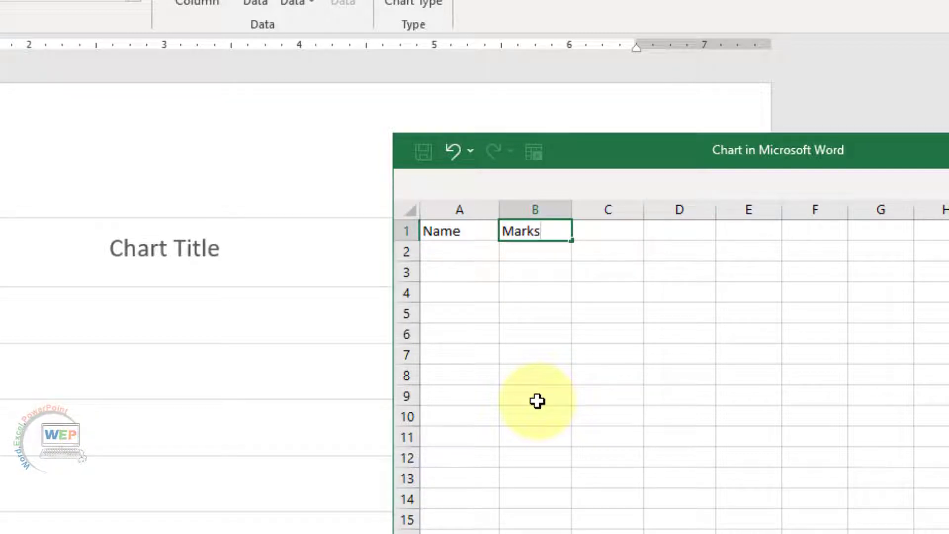
pyautogui.click(481, 255)
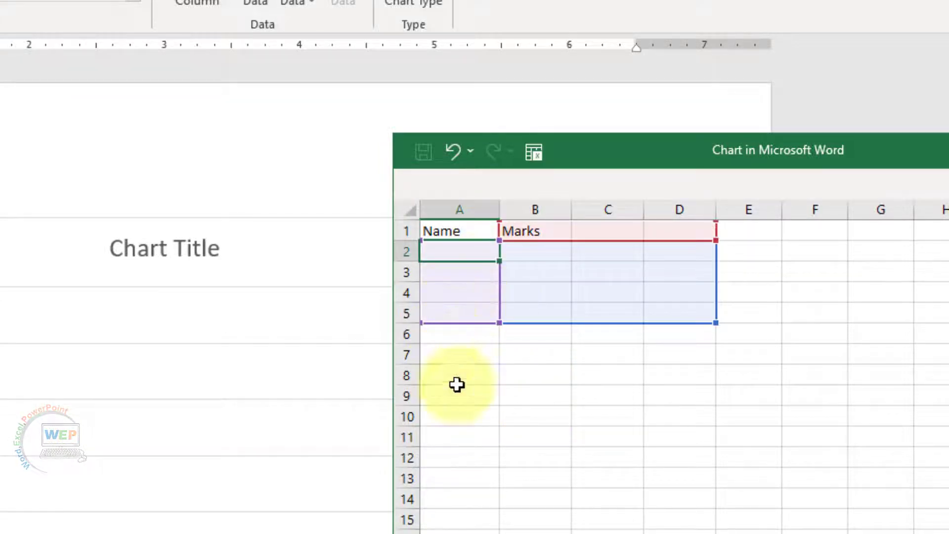
pyautogui.write('ali')
pyautogui.press('Return')
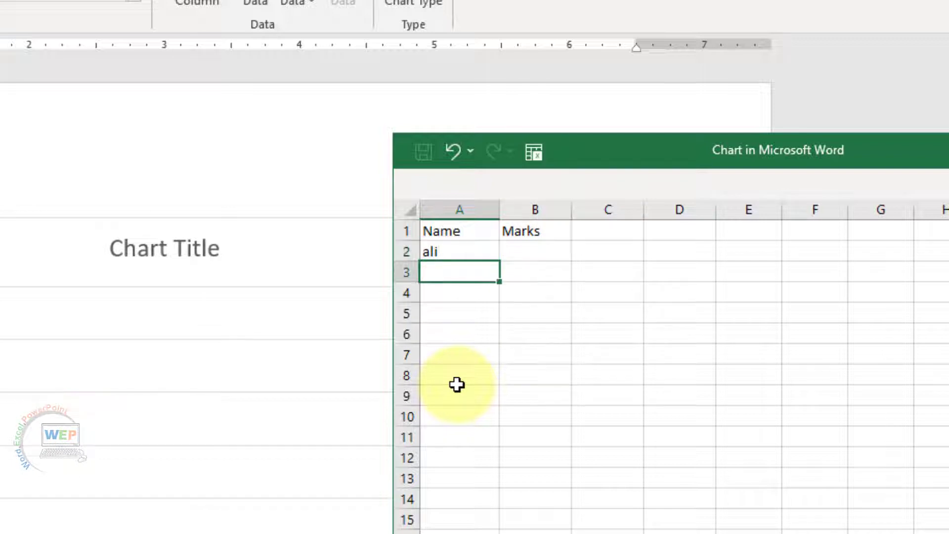
pyautogui.write('humza')
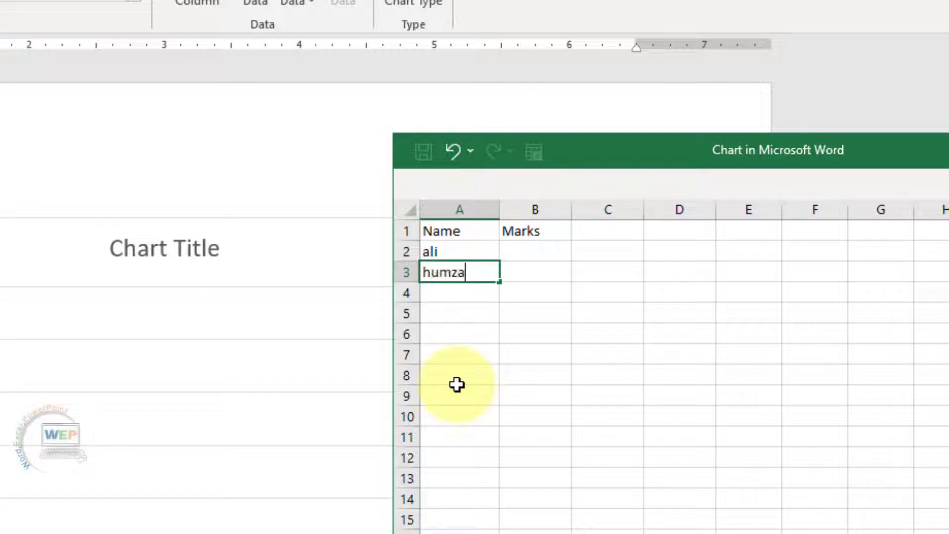
pyautogui.press('Return')
pyautogui.write('ahad')
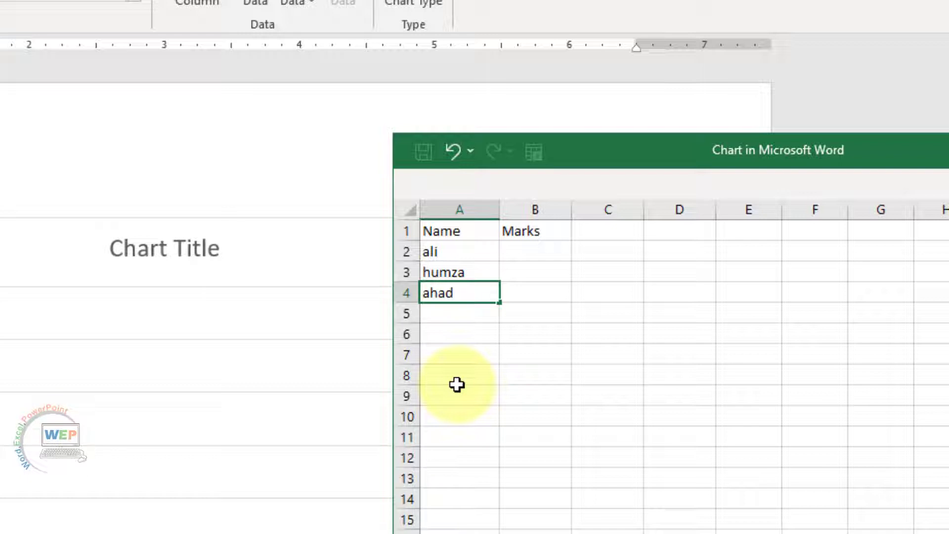
pyautogui.press('Return')
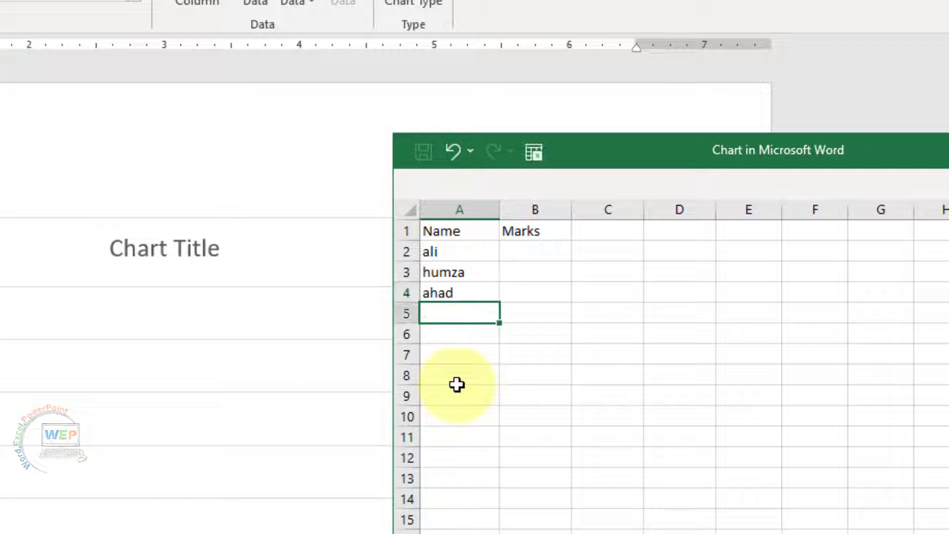
pyautogui.write('umer')
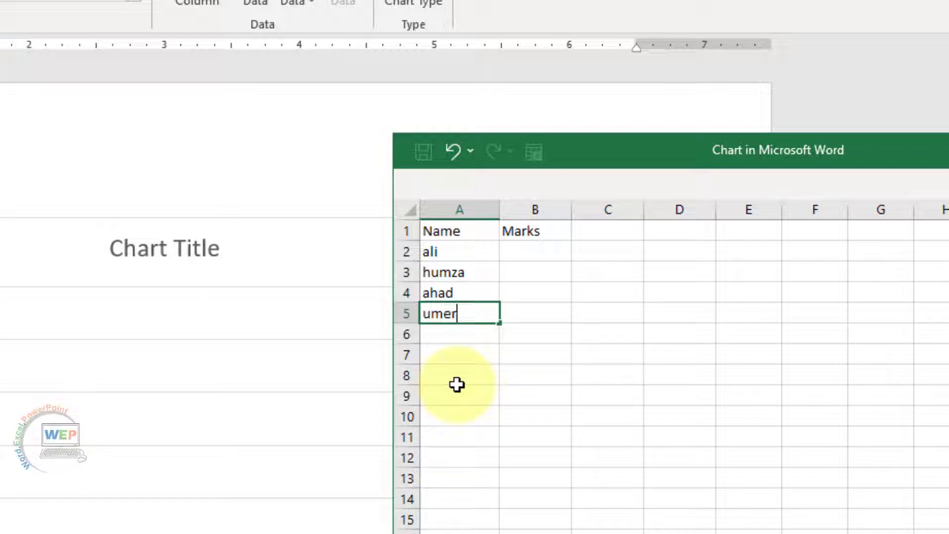
# - Enter marks 95, 65, 55 and 75 into cells B2:B5
pyautogui.click(544, 252)
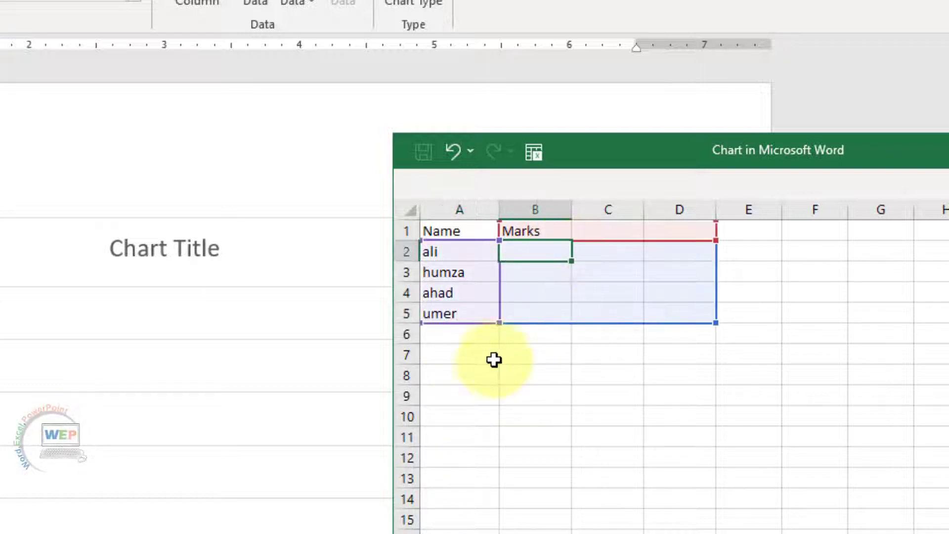
pyautogui.write('95')
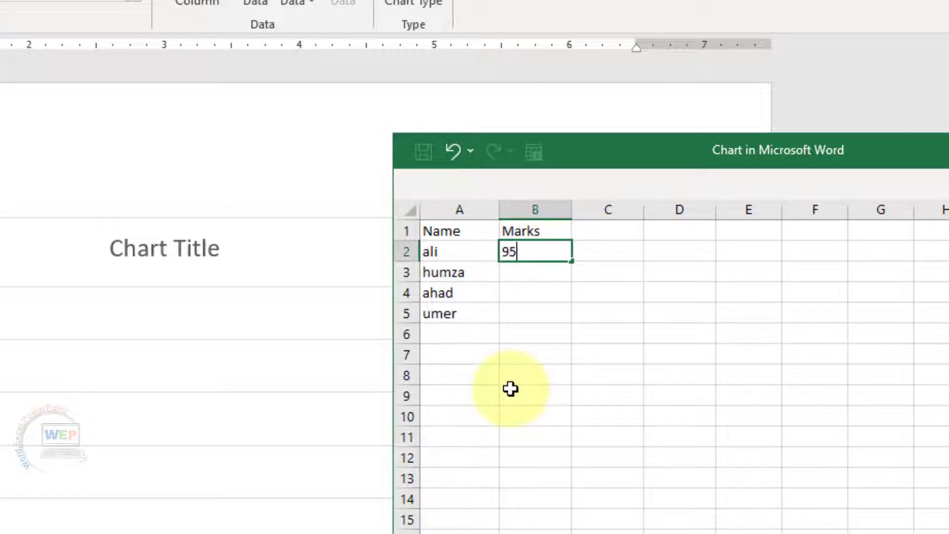
pyautogui.click(545, 273)
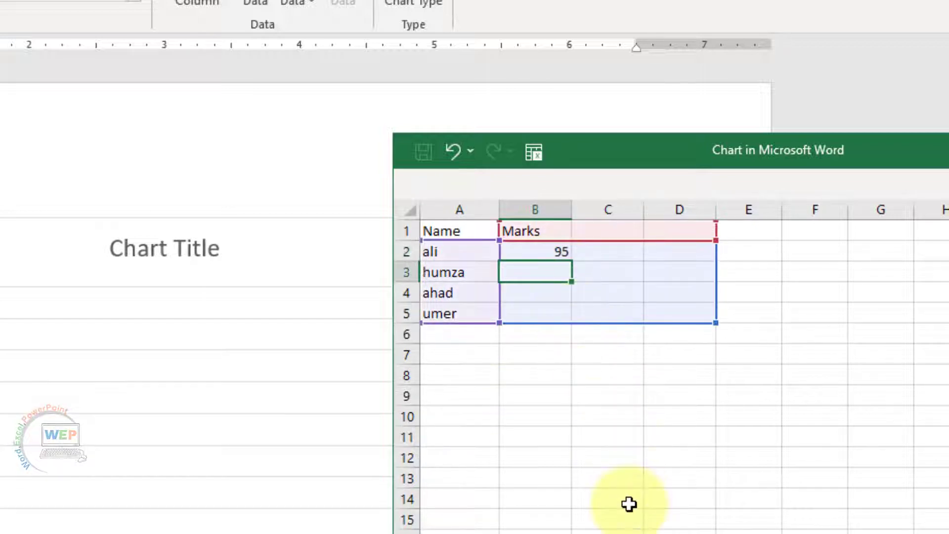
pyautogui.write('65')
pyautogui.press('Return')
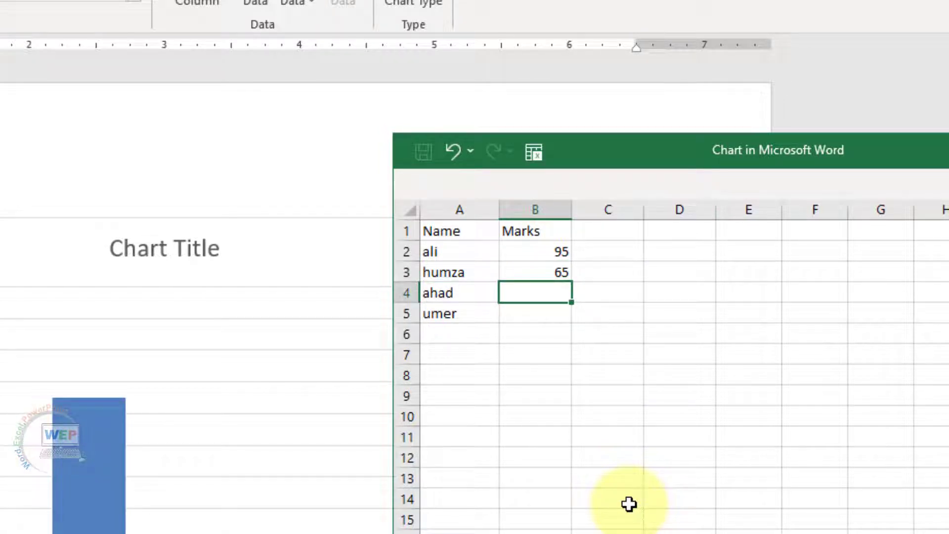
pyautogui.write('55')
pyautogui.press('Return')
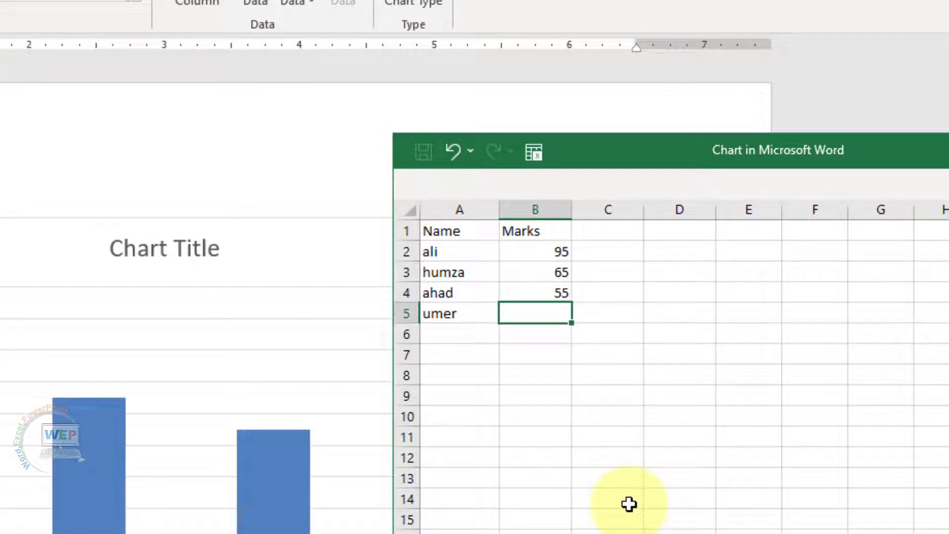
pyautogui.write('75')
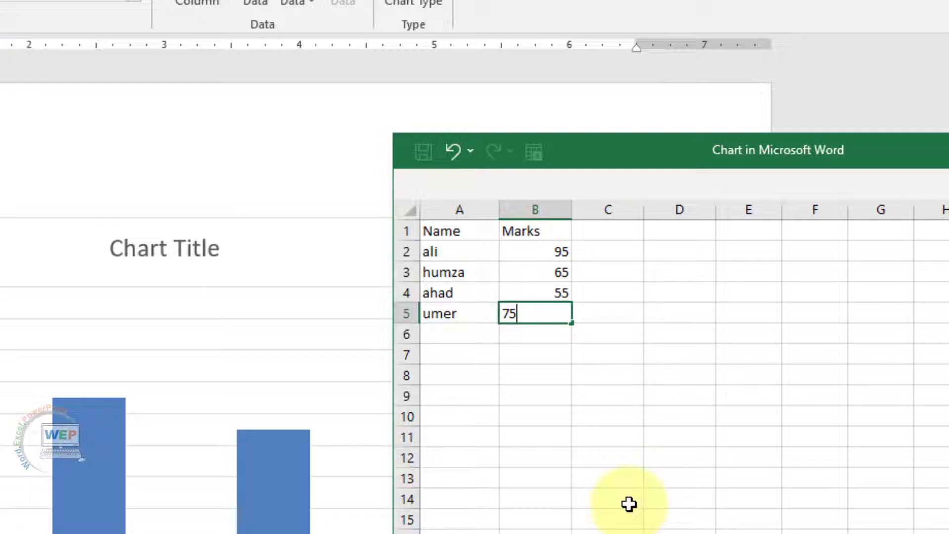
pyautogui.press('Return')
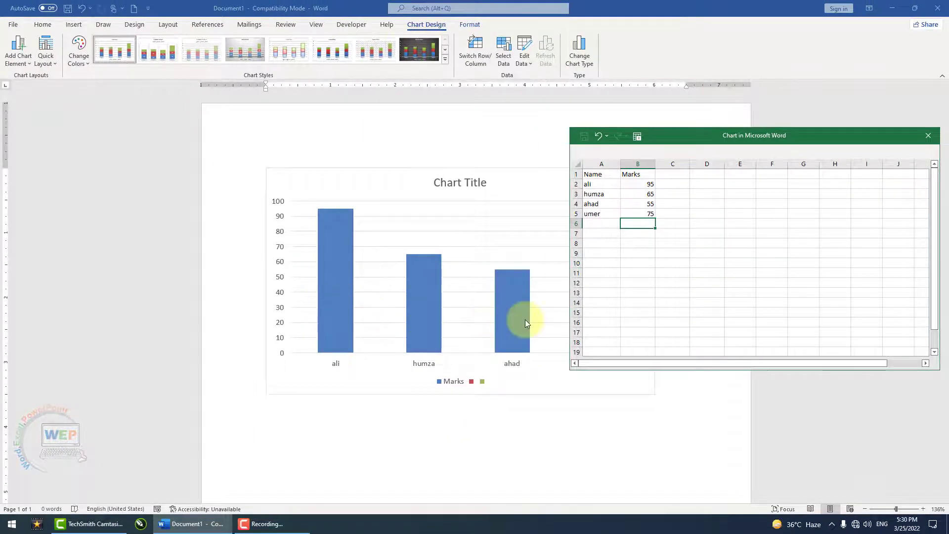
# - Close the data sheet and recolour the chart with the green Monochromatic palette
pyautogui.click(936, 136)
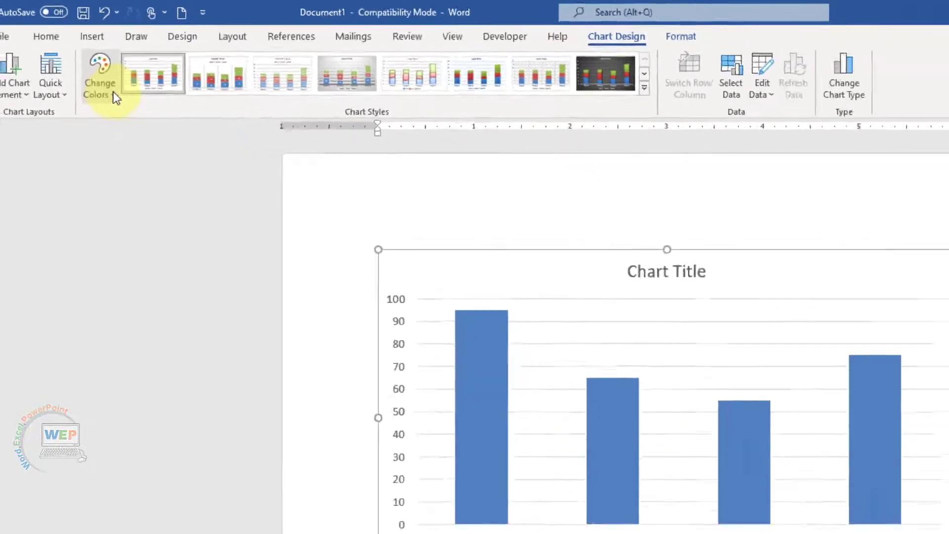
pyautogui.click(134, 136)
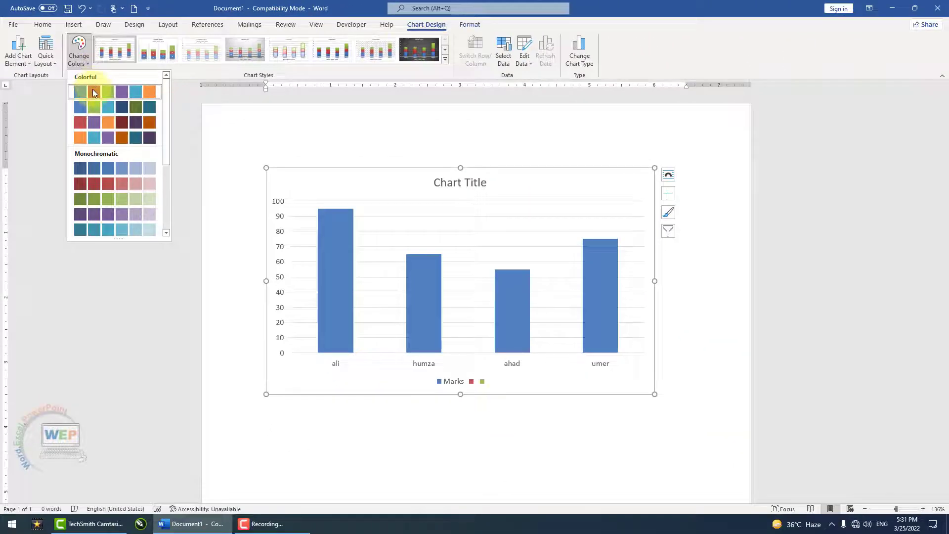
pyautogui.click(79, 122)
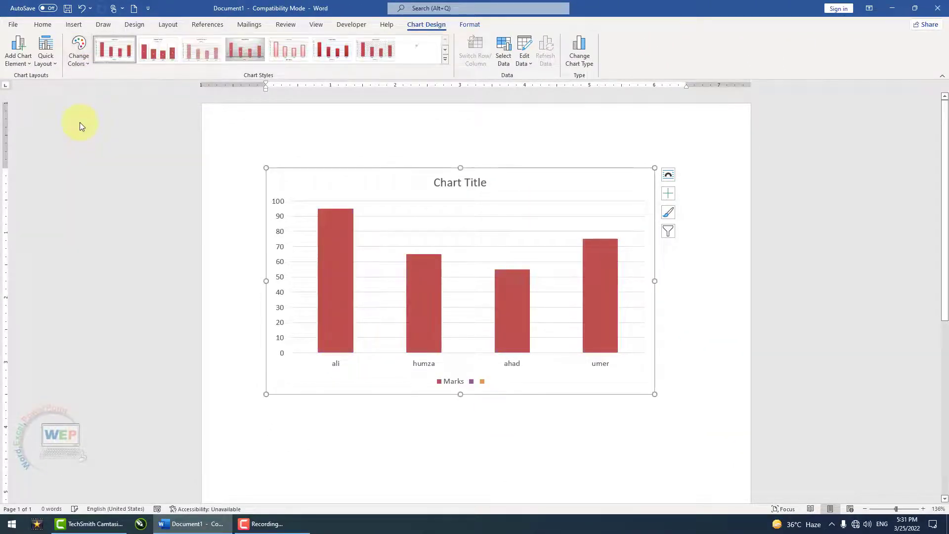
pyautogui.click(89, 63)
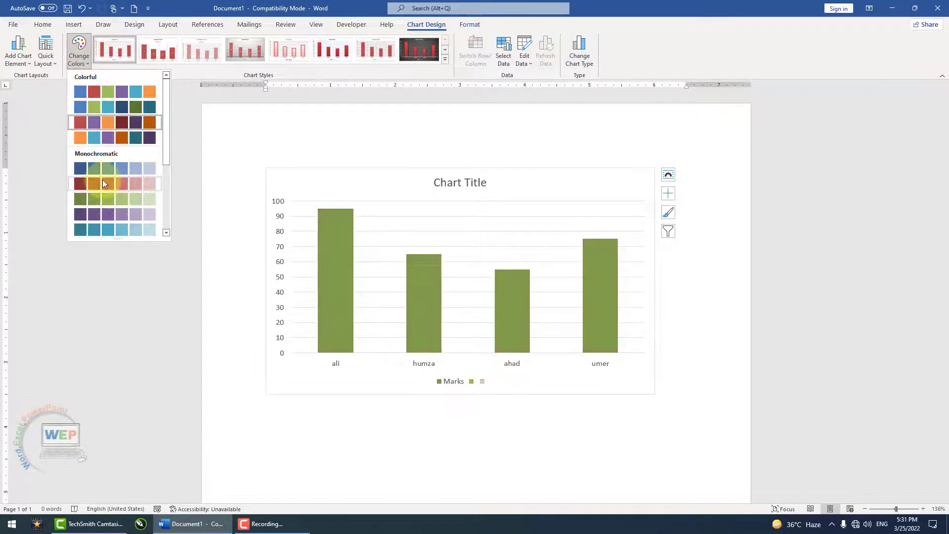
pyautogui.click(114, 198)
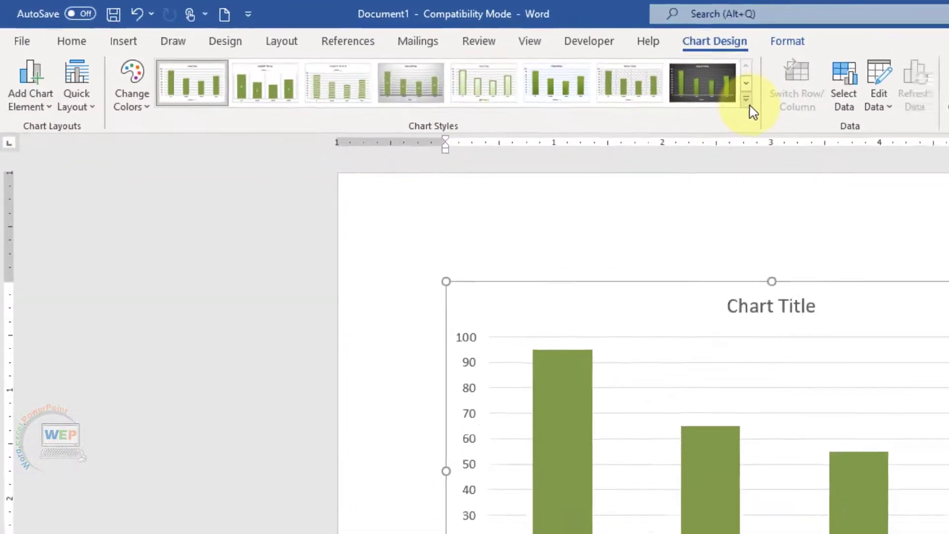
# - Apply the dark chart style with a charcoal background from the Chart Styles gallery
pyautogui.click(832, 110)
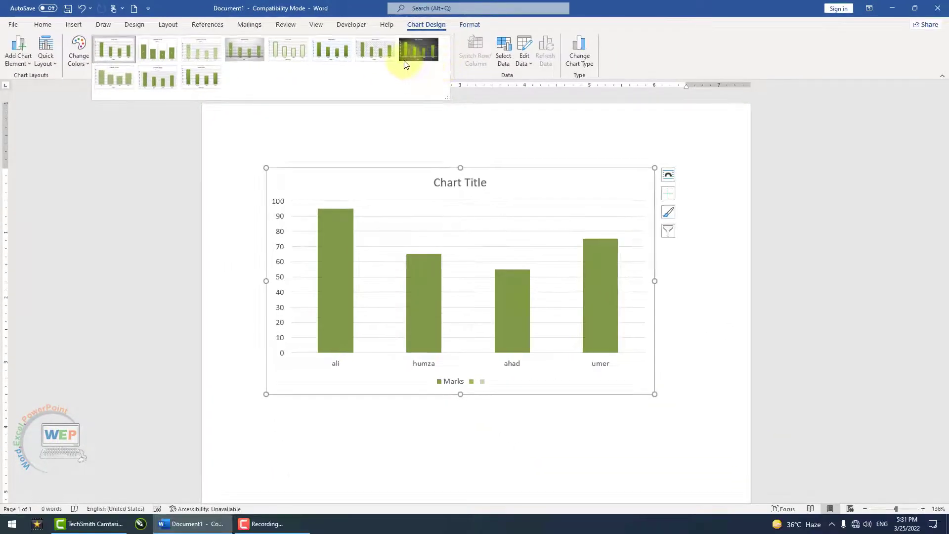
pyautogui.click(429, 51)
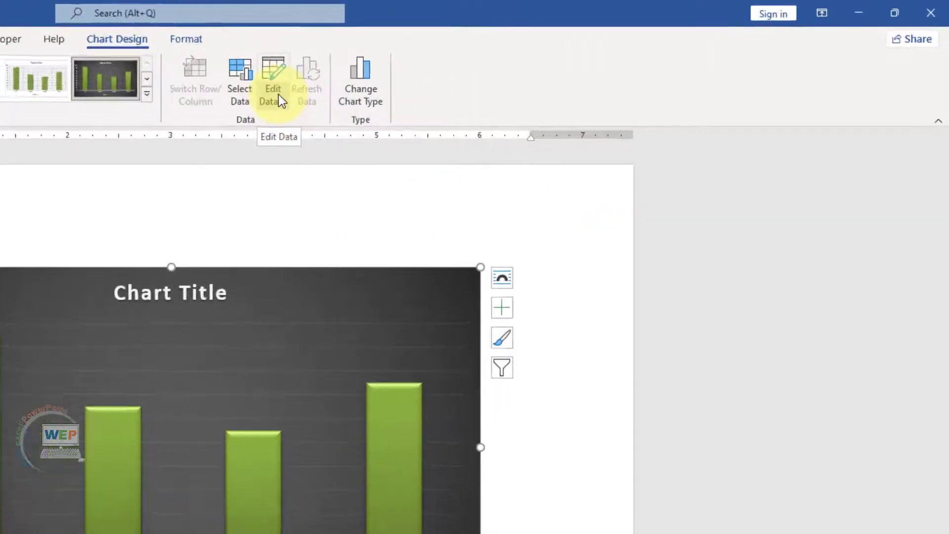
pyautogui.click(524, 60)
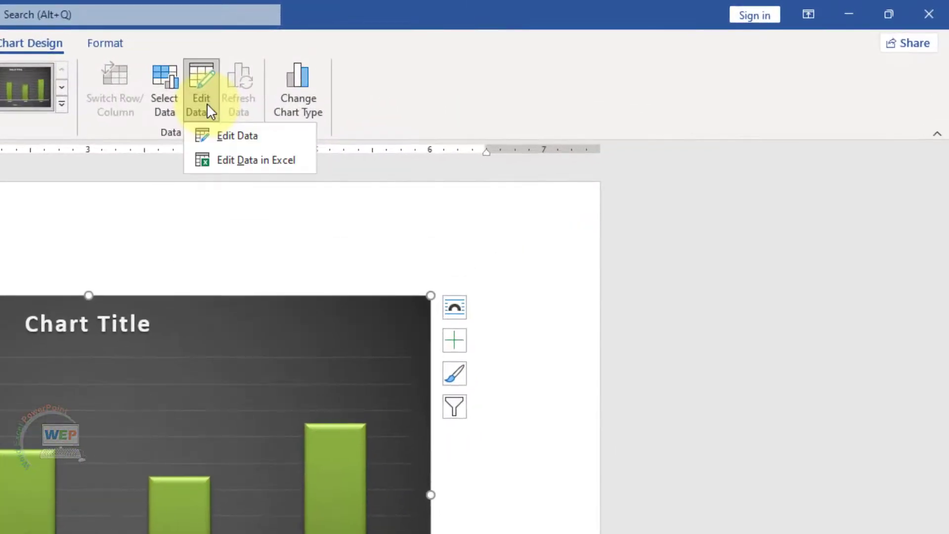
pyautogui.click(231, 135)
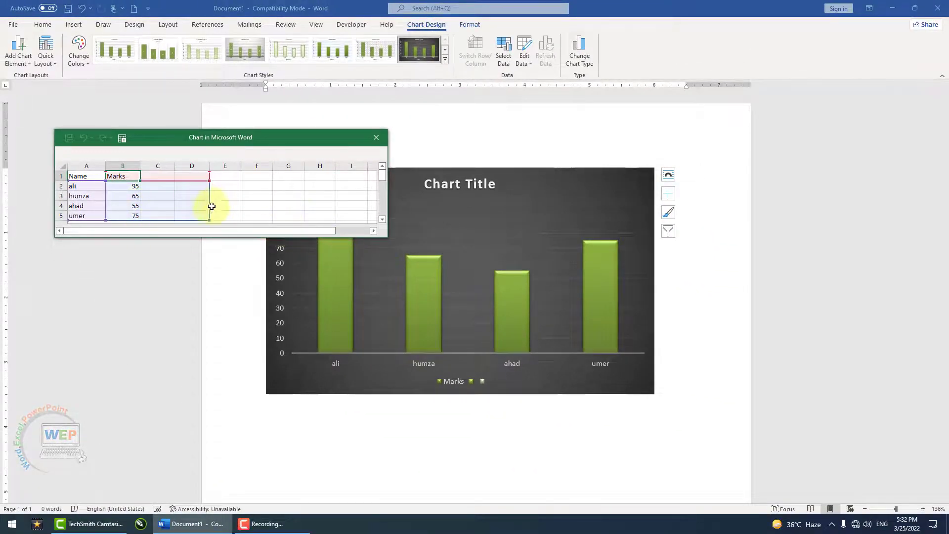
pyautogui.click(377, 138)
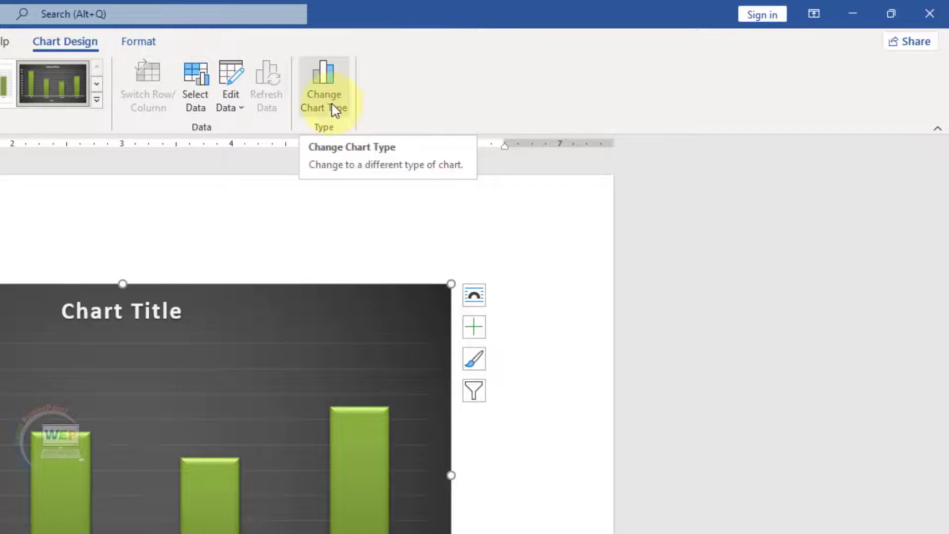
# - Change the chart type to Bar > Clustered Bar
pyautogui.click(340, 117)
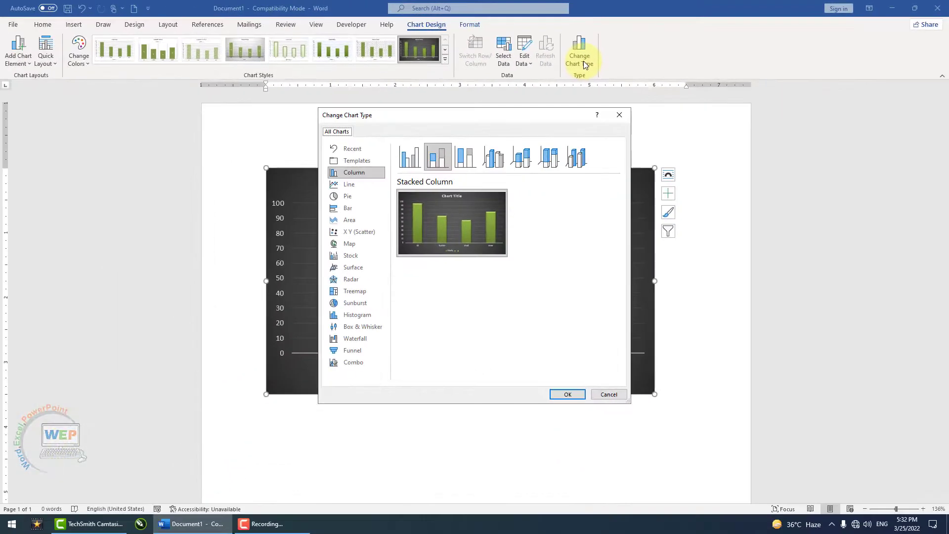
pyautogui.click(365, 208)
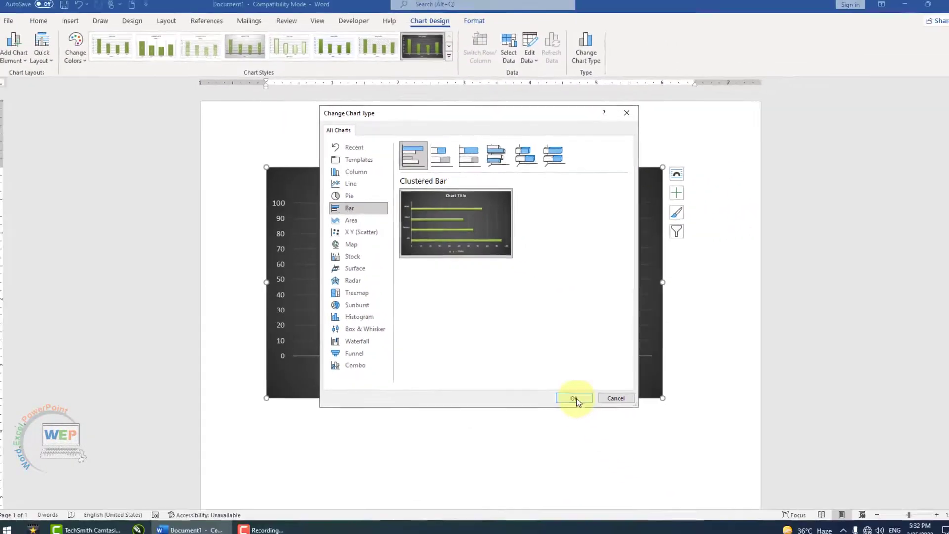
pyautogui.click(577, 398)
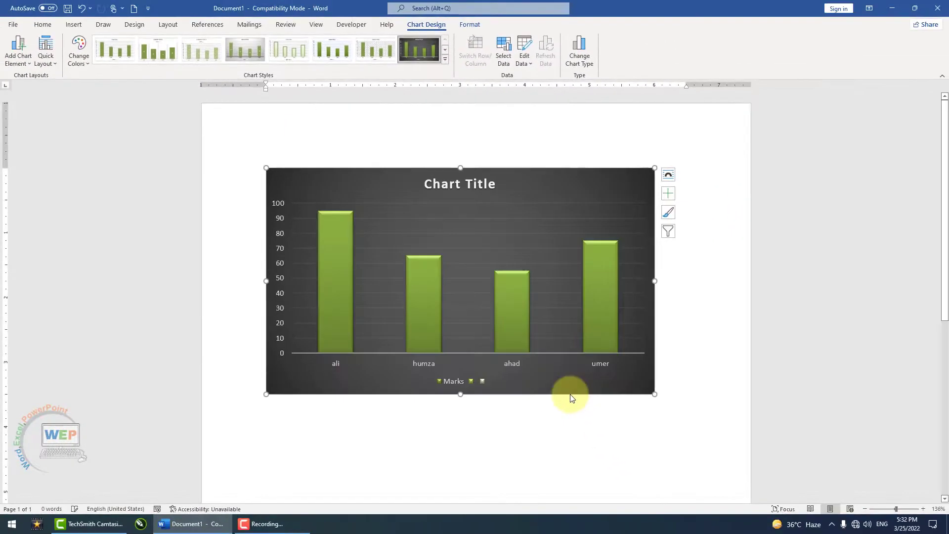